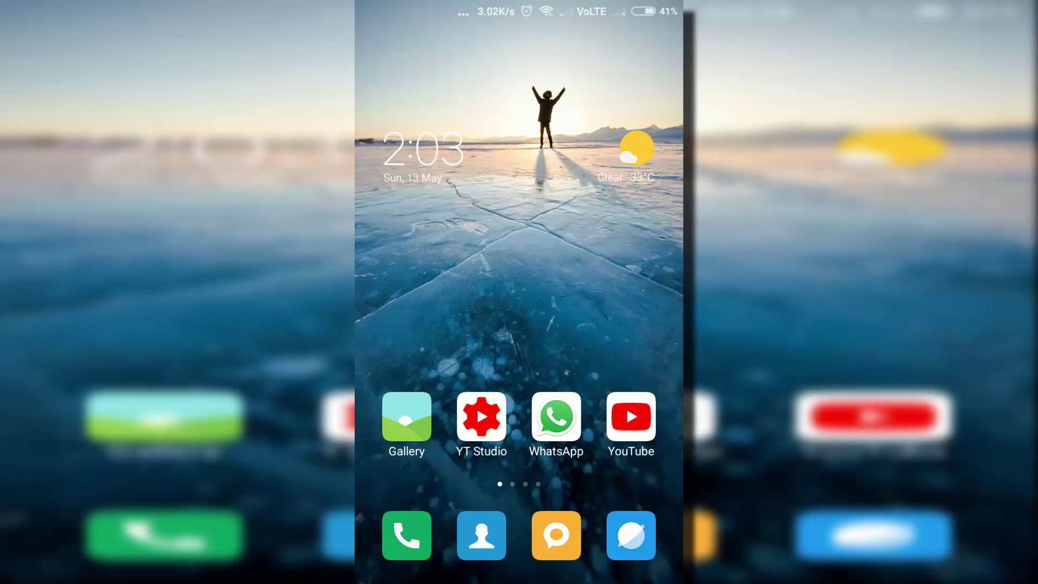
Return to the Fing page in Google Play Store from the recent apps.
key(alt+Tab)
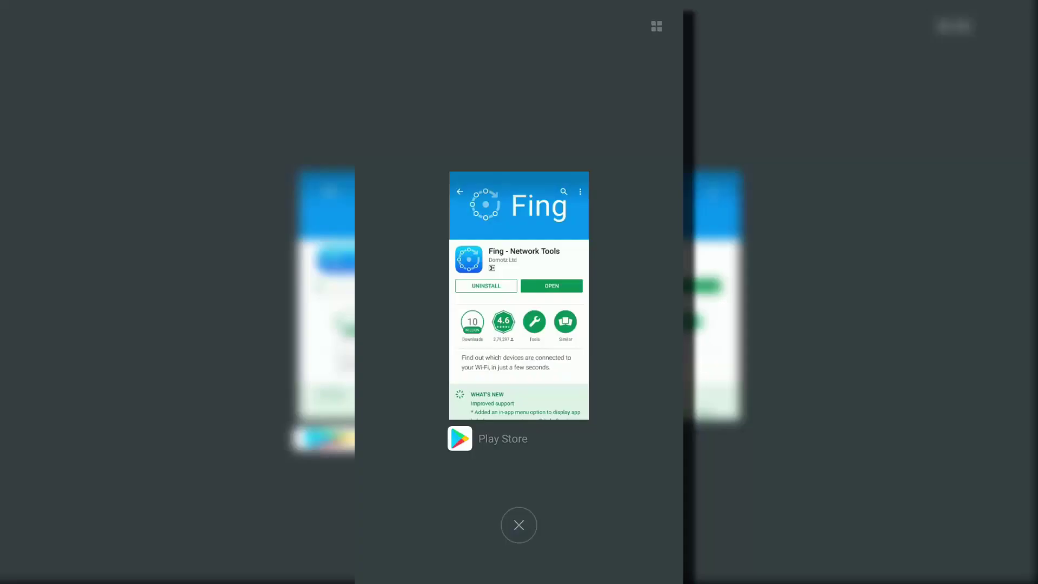
click(519, 295)
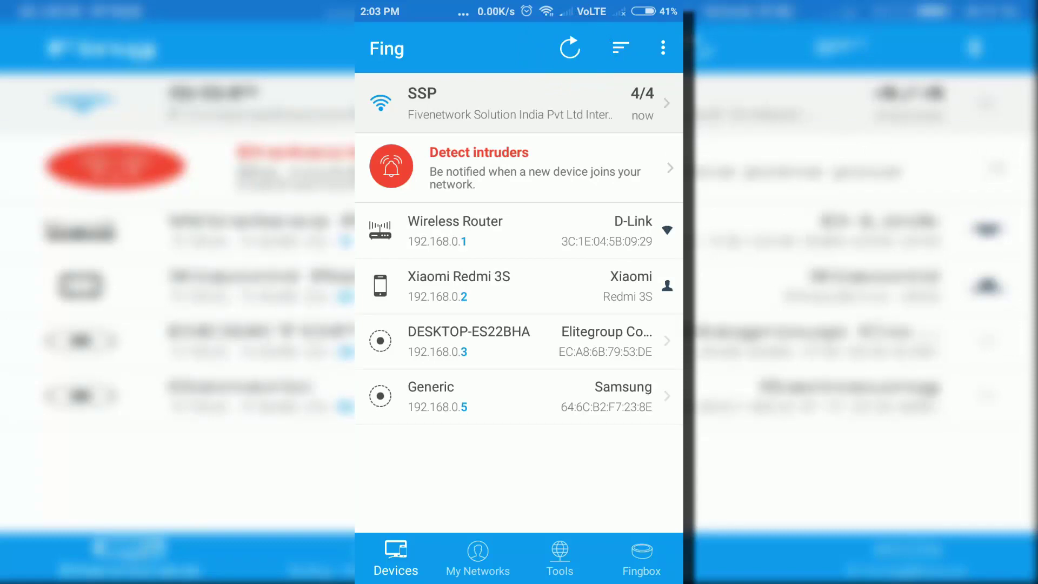
Start a Fing rescan of the SSP network to find the new device.
click(569, 49)
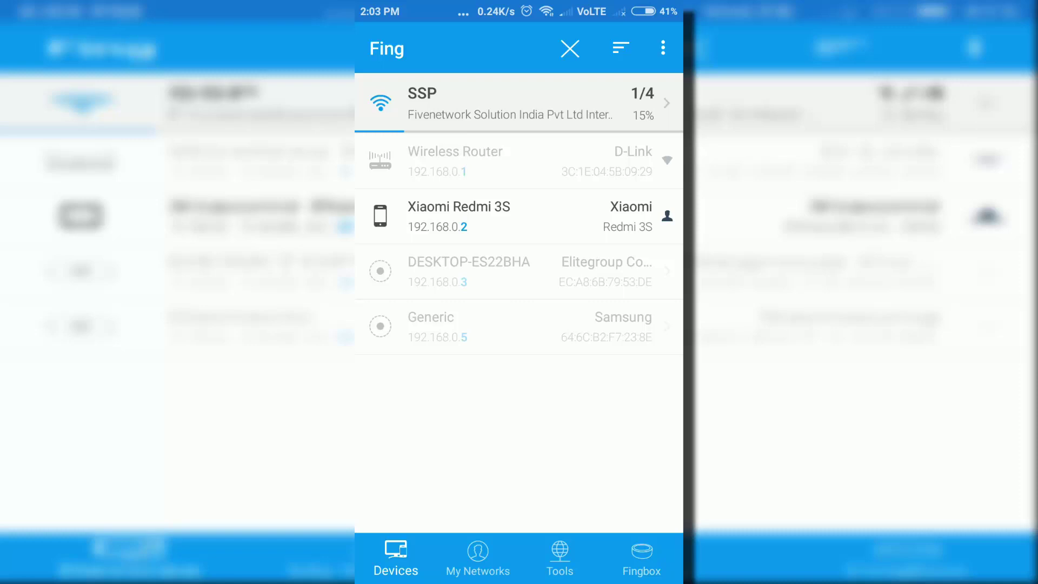